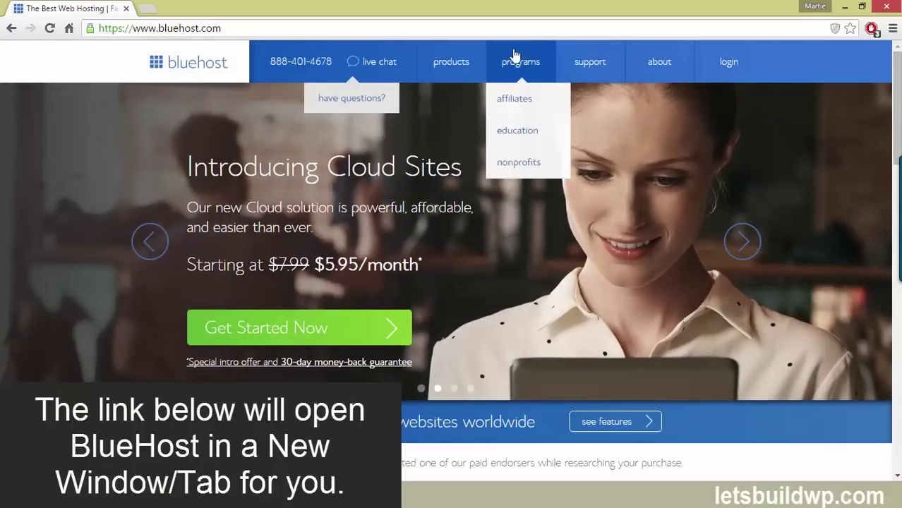
Bring up the Bluehost home page with the Cloud Sites offer starting at $5.95/month
mouse_move(464, 65)
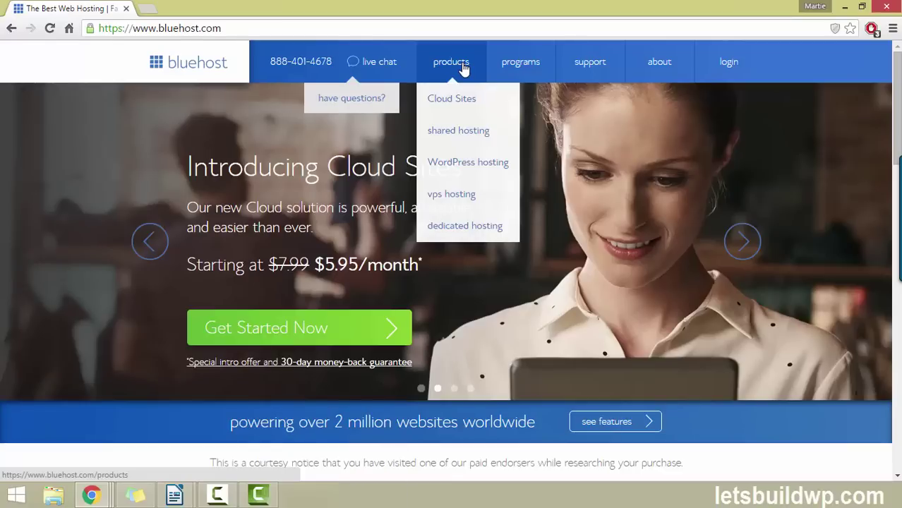
Open Shared Hosting and select the basic $3.95/month plan from the pricing table
left_click(487, 139)
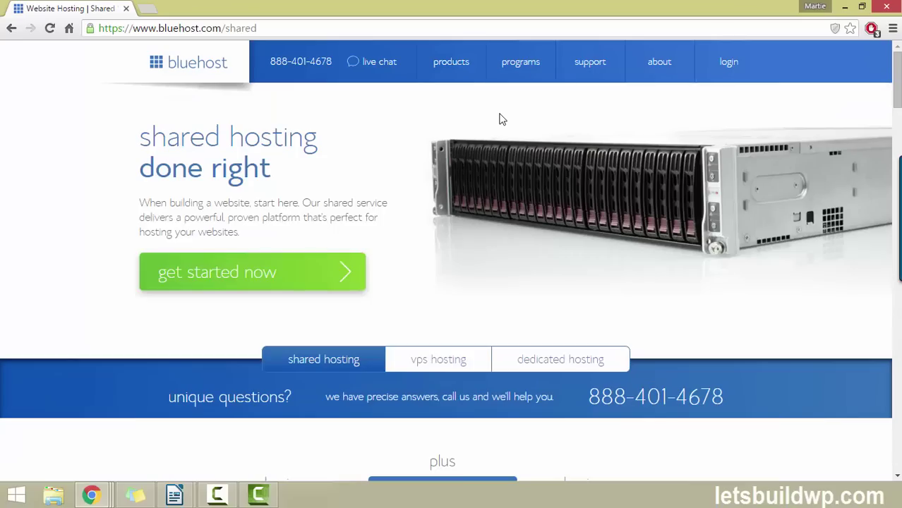
scroll(64, 203, "down", 5)
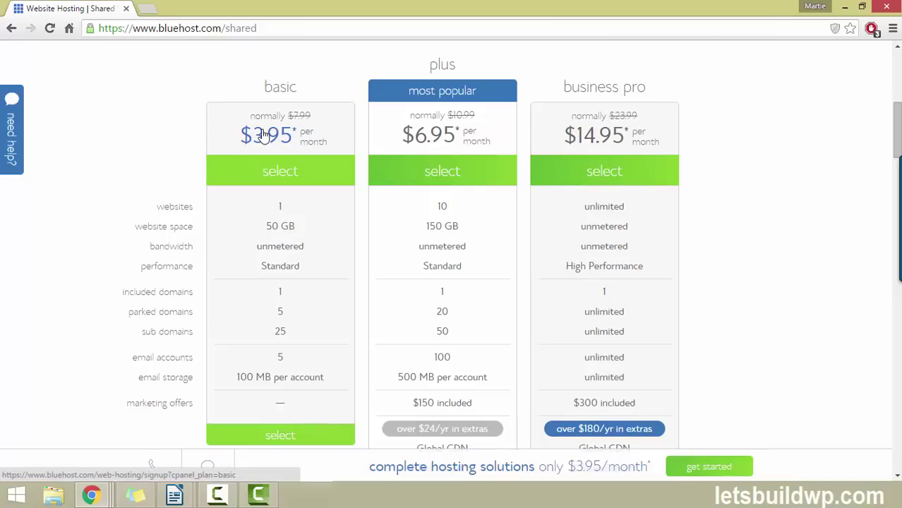
left_click(294, 175)
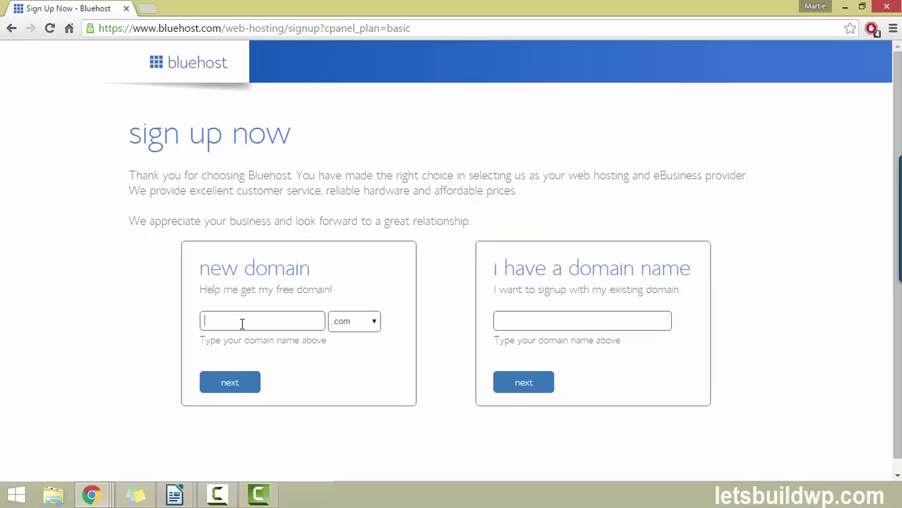
Request the new domain 'martieinst' with the .com ending and continue
left_click(377, 323)
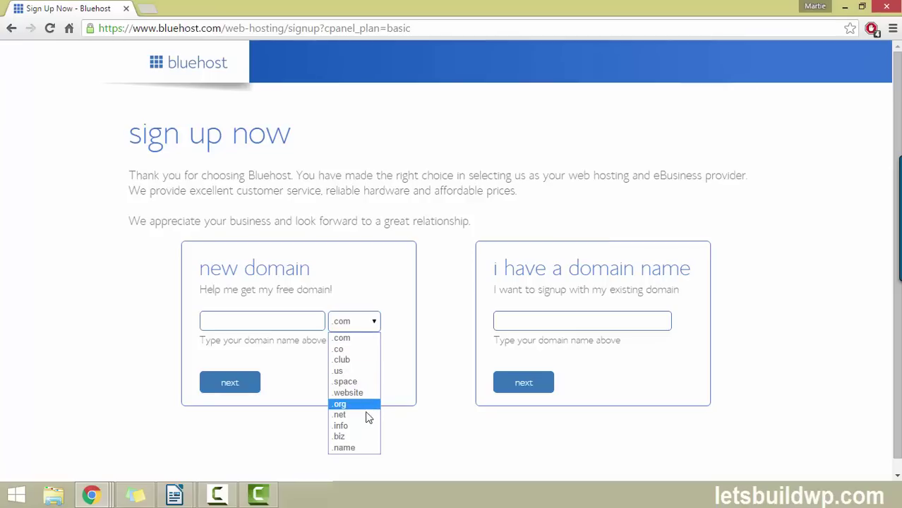
left_click(397, 278)
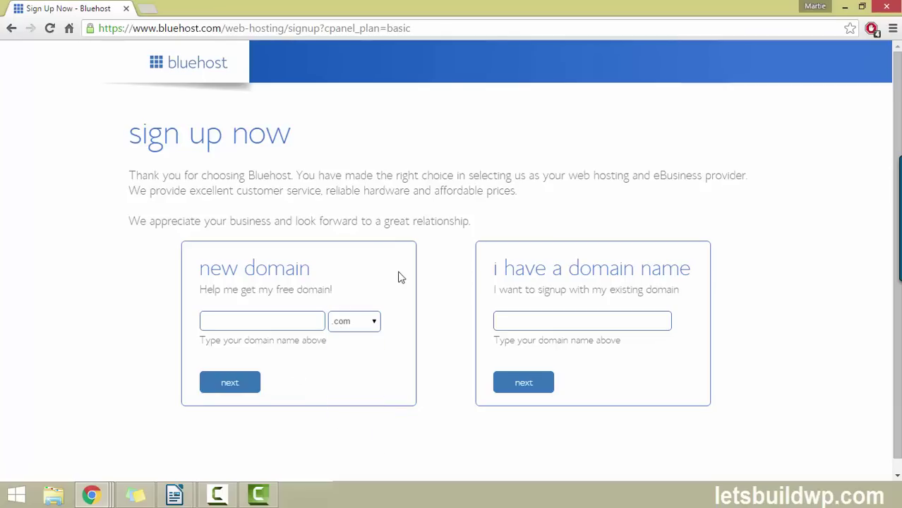
left_click(271, 323)
type("martieinstallswp")
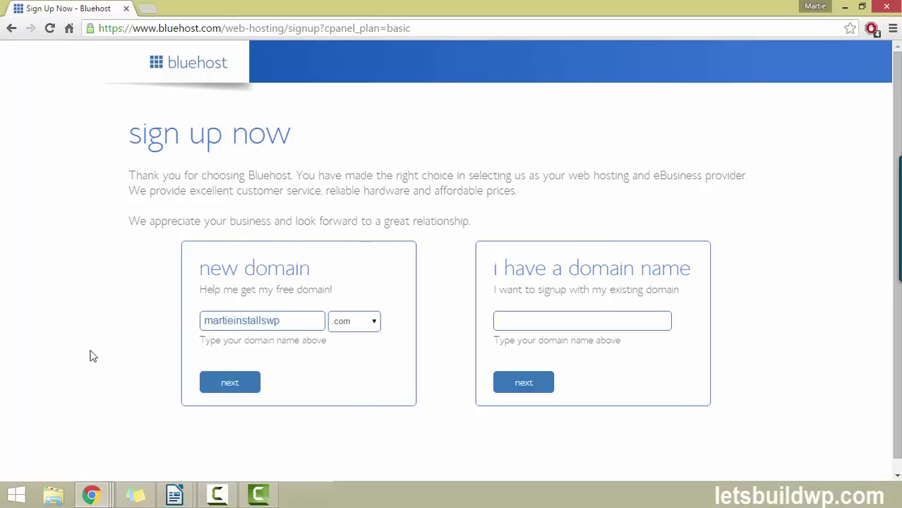
left_click(235, 383)
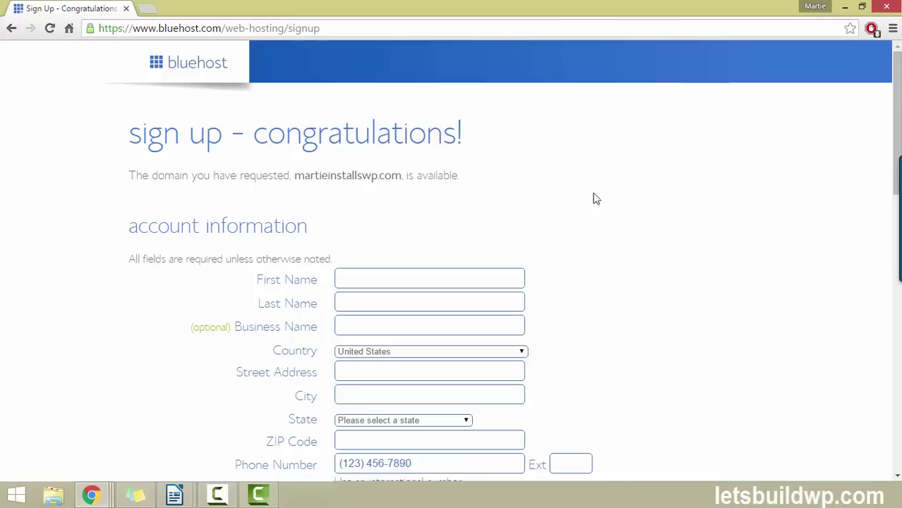
scroll(504, 265, "down", 2)
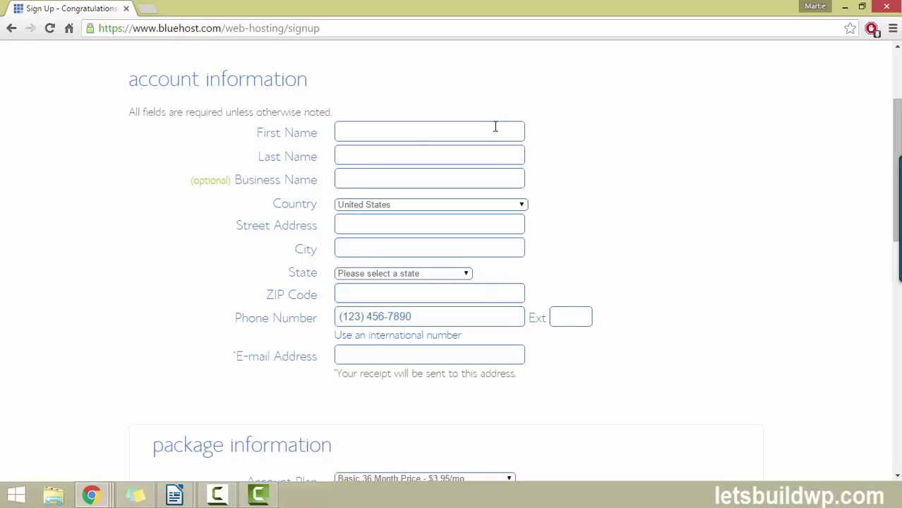
left_click_drag(896, 123, 894, 236)
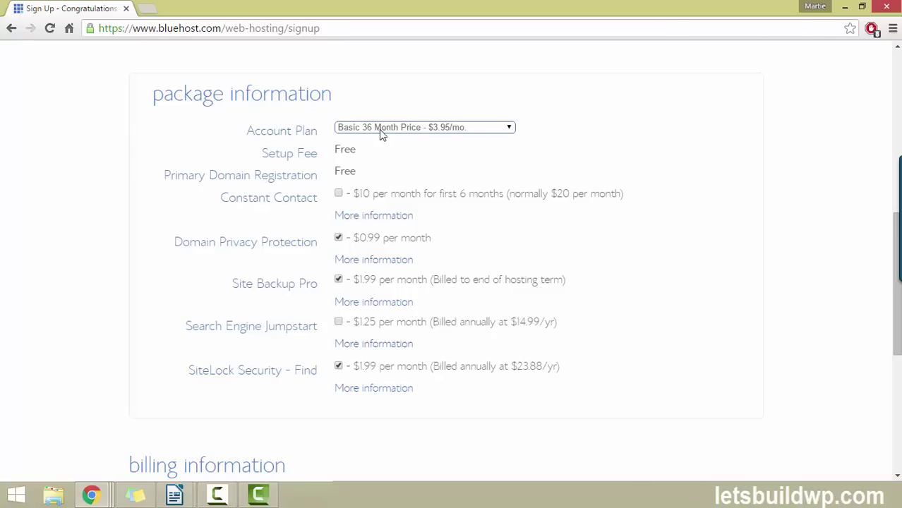
Set the account plan to Basic 12 Month at $5.95/mo
left_click(416, 131)
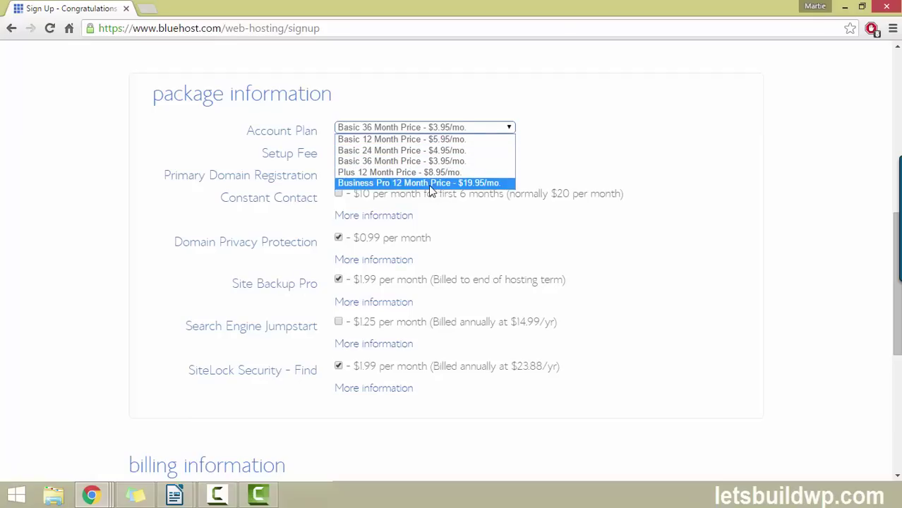
left_click(407, 140)
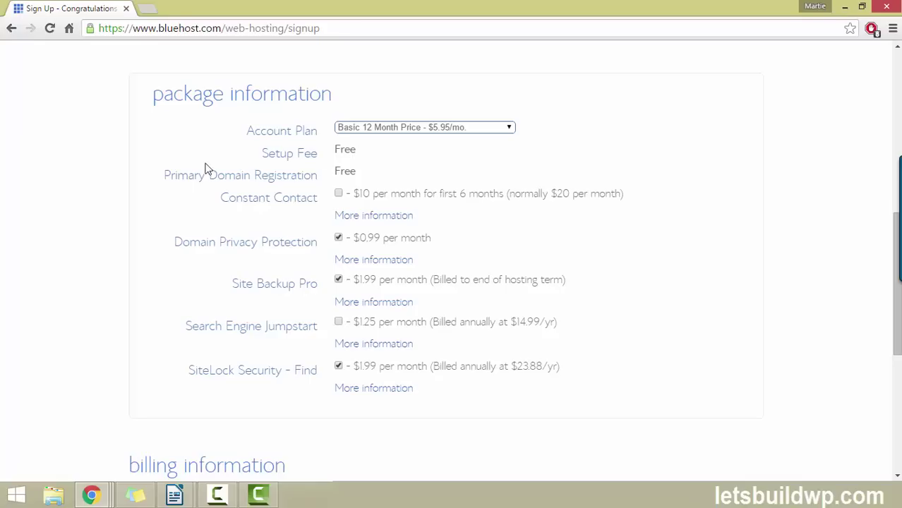
left_click_drag(168, 173, 319, 169)
triple_click(322, 171)
left_click(394, 166)
Untick the paid add-ons, including Domain Privacy Protection, after checking the Constant Contact details
left_click(338, 238)
left_click(390, 223)
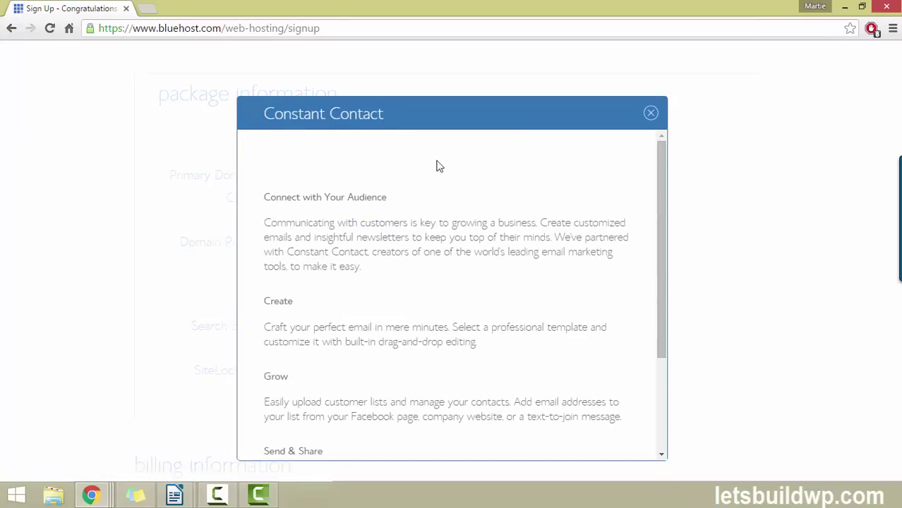
left_click(649, 116)
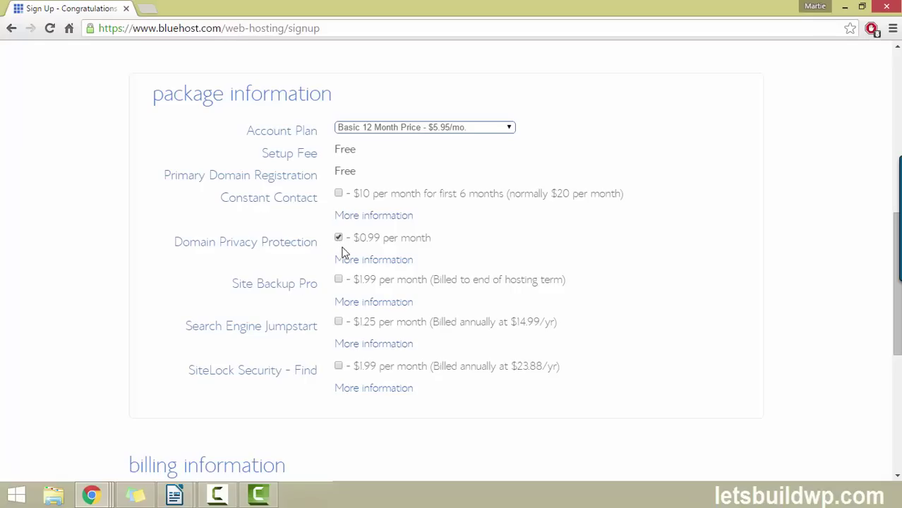
left_click_drag(366, 237, 435, 238)
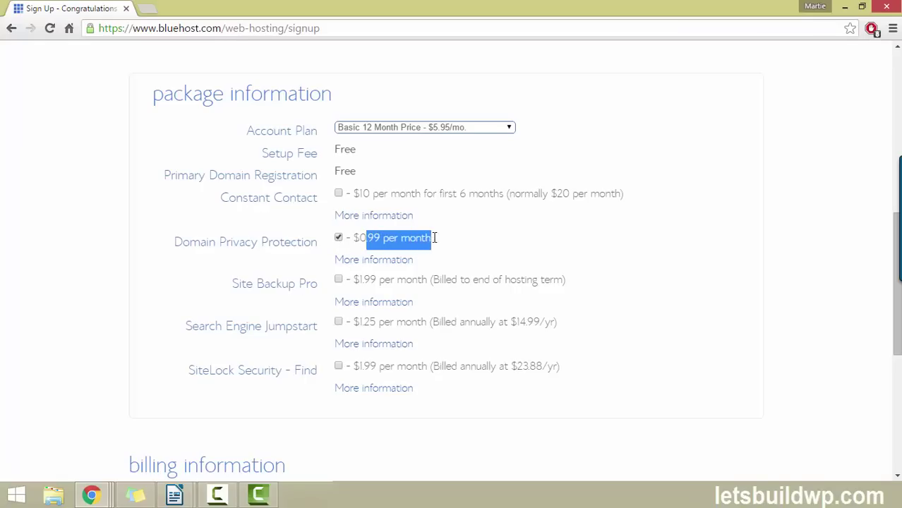
left_click(337, 237)
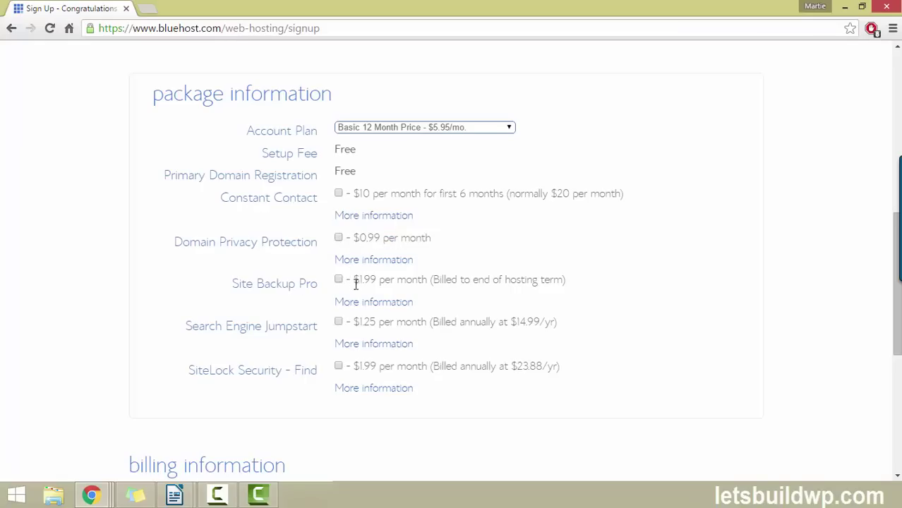
left_click_drag(354, 281, 408, 285)
left_click_drag(353, 323, 417, 323)
left_click(284, 267)
Choose Pay with PayPal as the payment method and agree to the terms of service
scroll(716, 213, "down", 5)
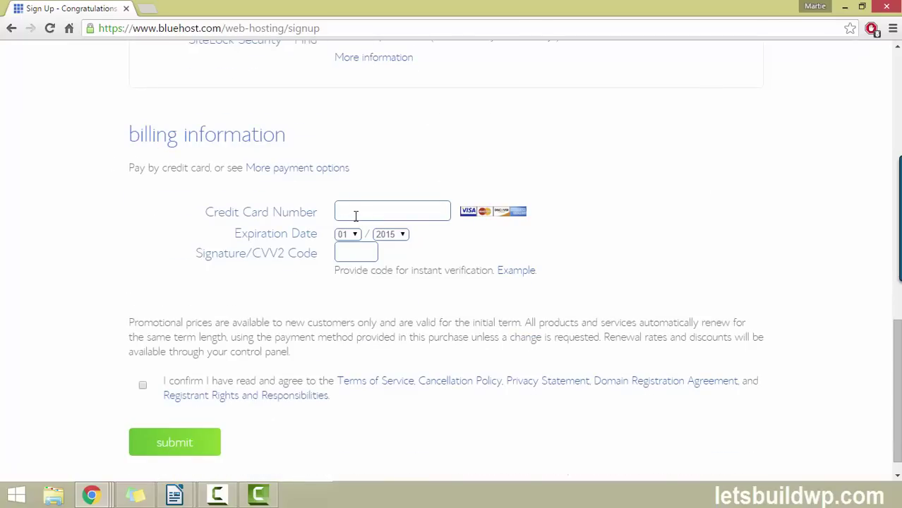
left_click(322, 176)
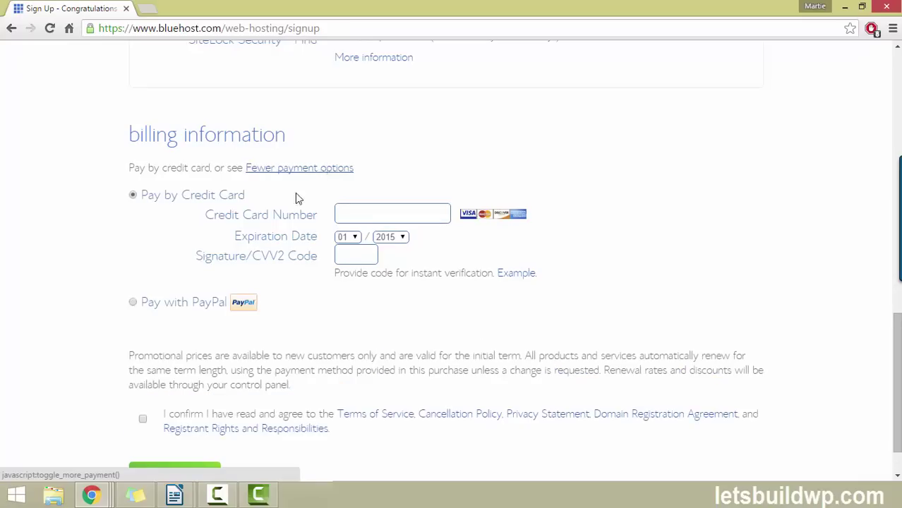
left_click(132, 302)
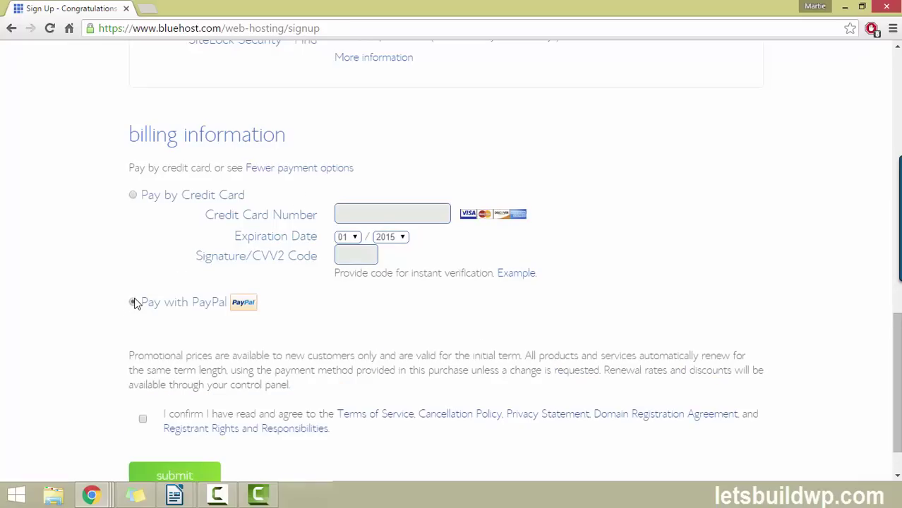
scroll(94, 170, "down", 1)
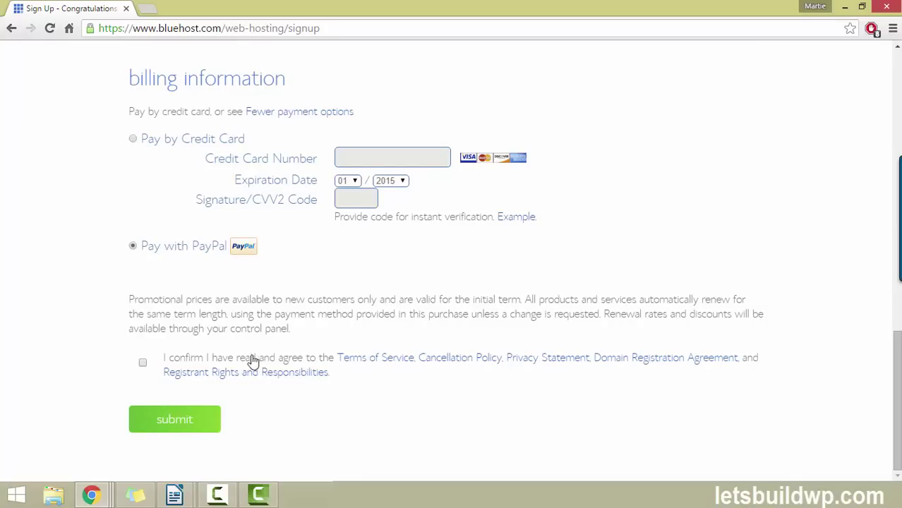
left_click(142, 363)
scroll(67, 324, "up", 10)
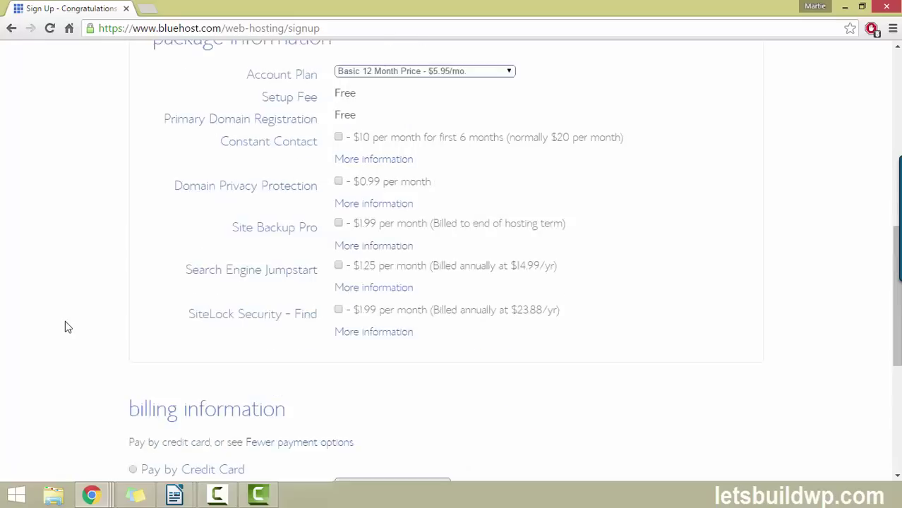
scroll(60, 326, "up", 2)
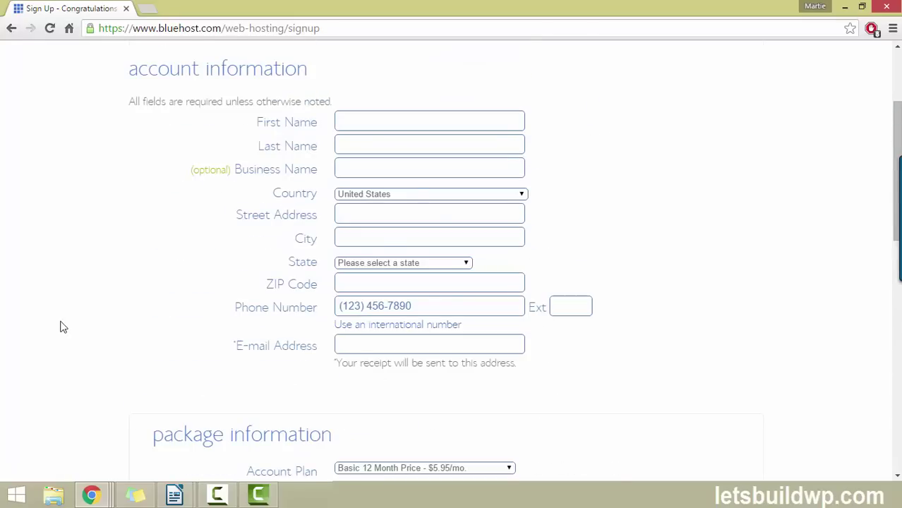
scroll(60, 326, "down", 12)
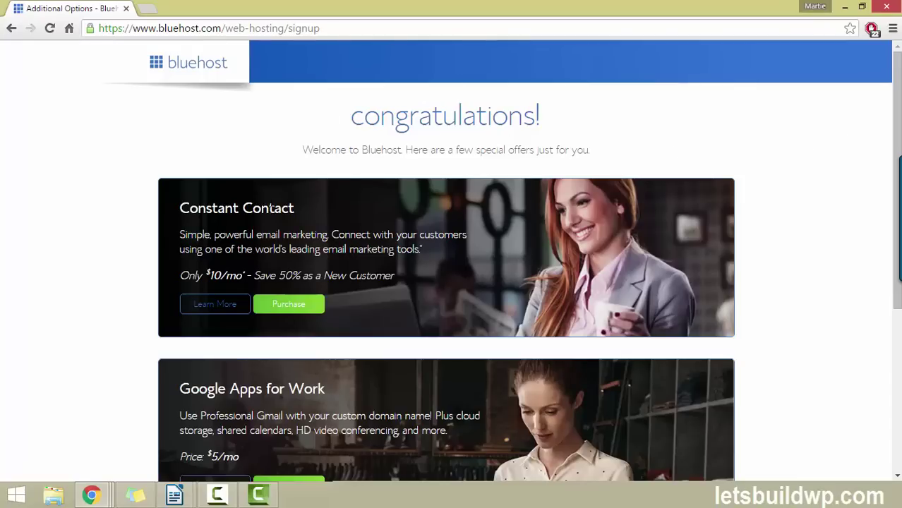
Decline all the extra special offers with 'no thanks' and go to account password creation
scroll(328, 242, "down", 2)
scroll(380, 282, "down", 2)
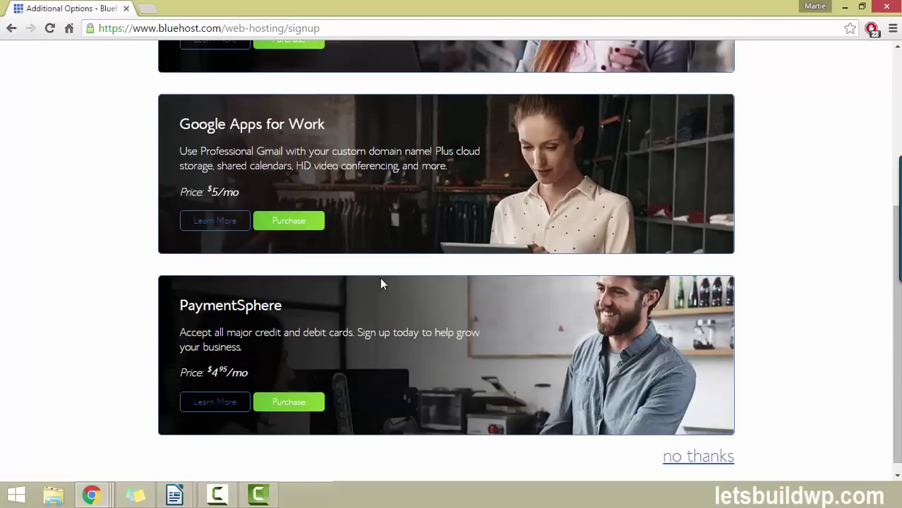
scroll(374, 276, "down", 1)
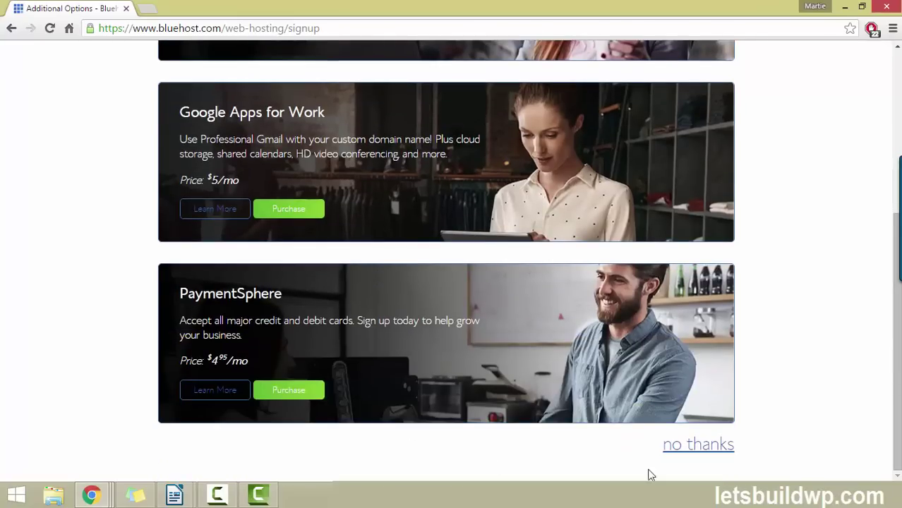
left_click(706, 446)
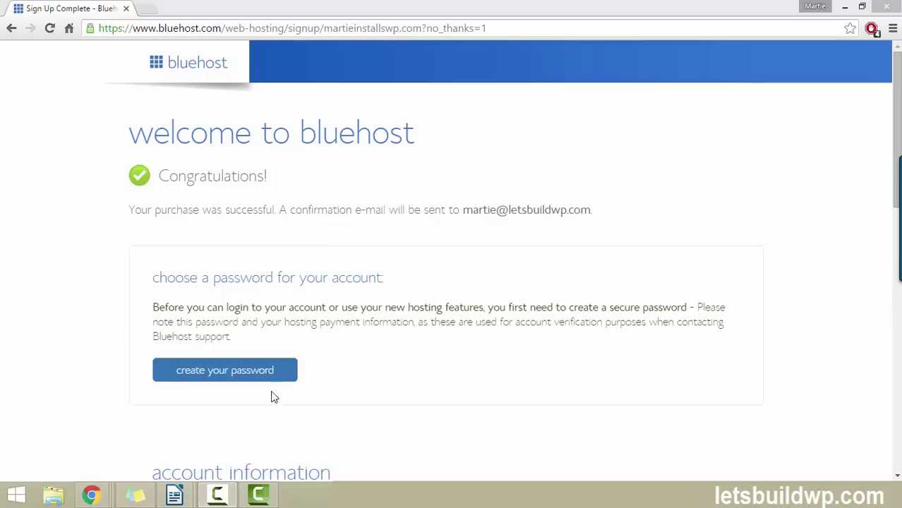
left_click(230, 374)
left_click(230, 373)
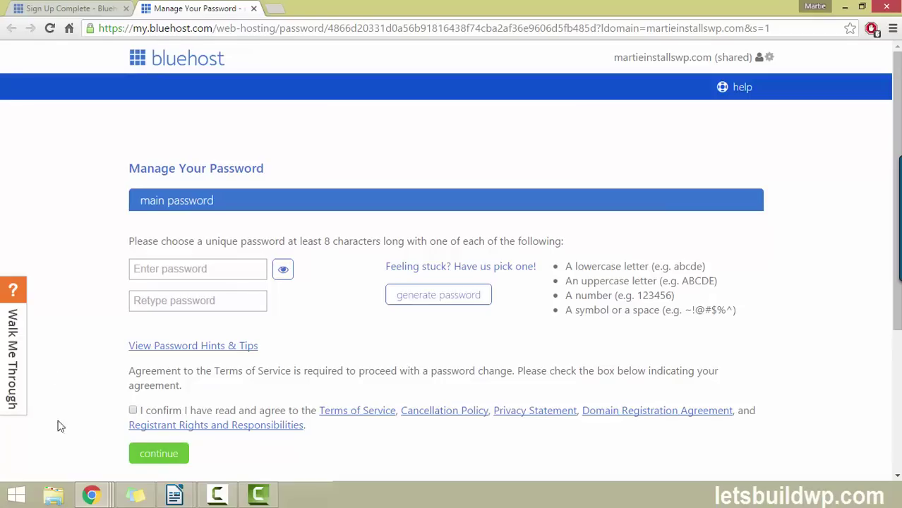
Enter and confirm a strong account password, accept the terms, and submit
left_click(220, 268)
type("••••••••••")
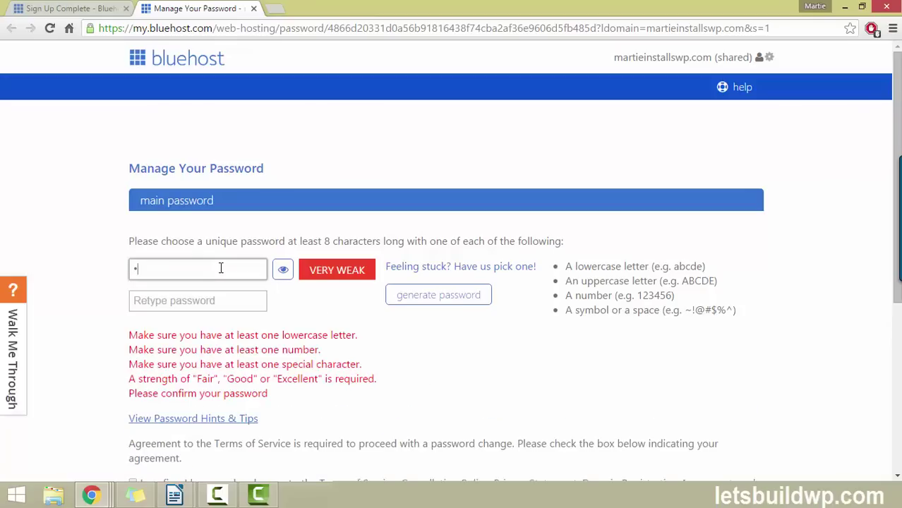
type("••••")
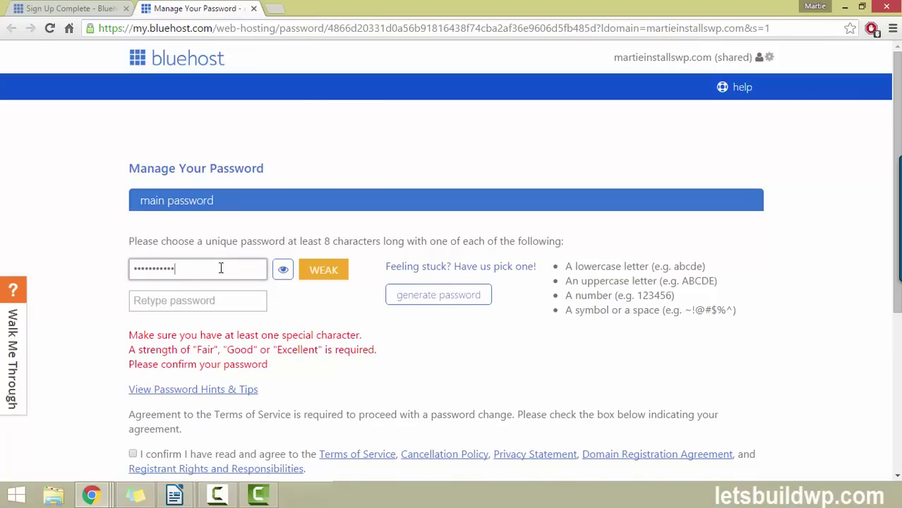
key("Tab")
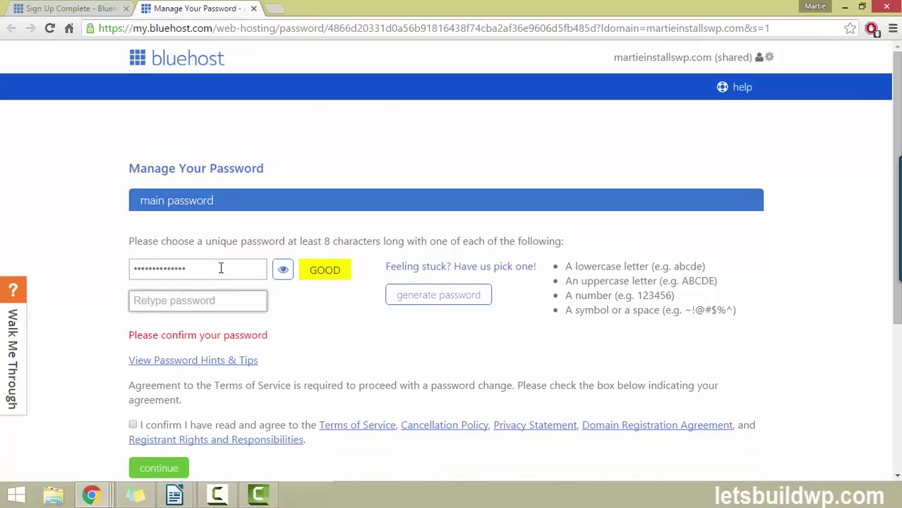
type("••••••••••••••")
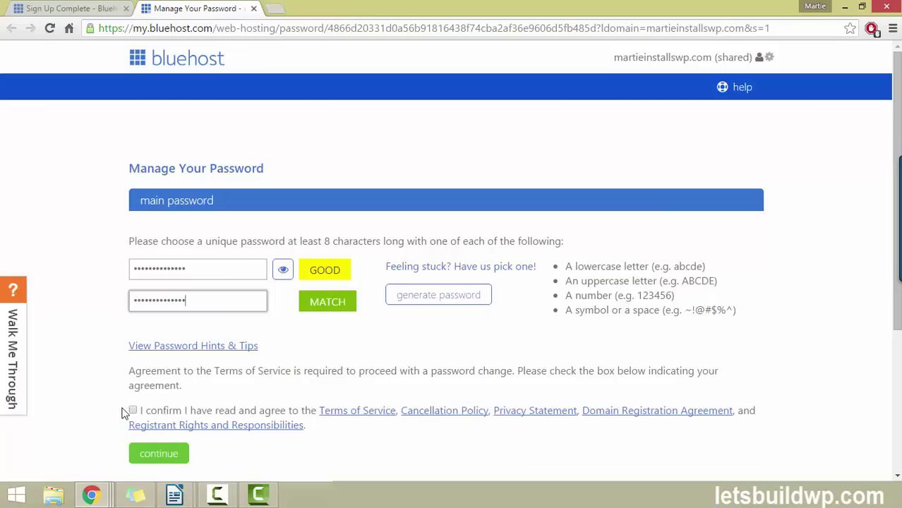
left_click(133, 410)
left_click(174, 454)
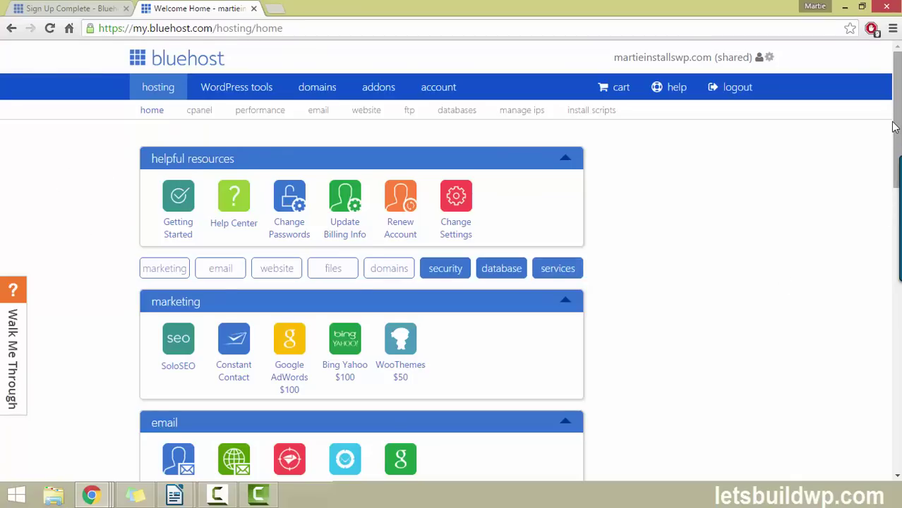
Launch Install WordPress from the website section of the hosting home
left_click_drag(899, 130, 899, 271)
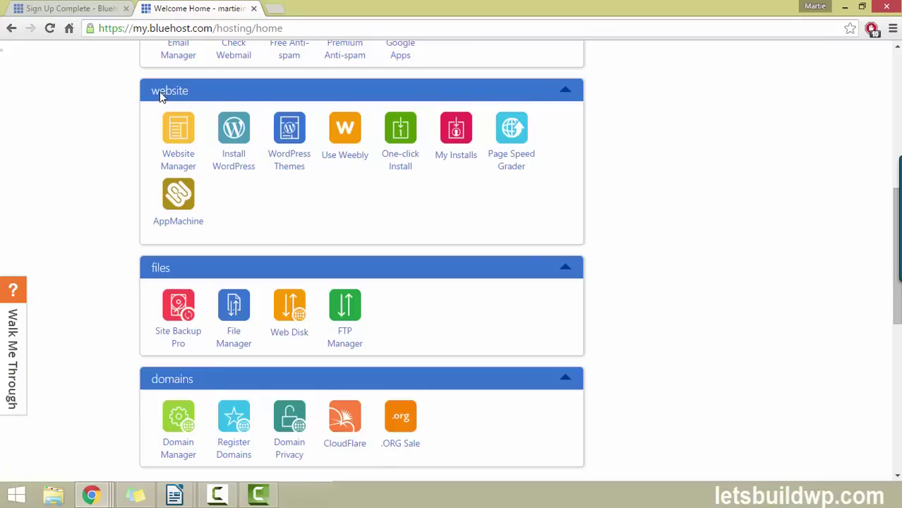
left_click(231, 165)
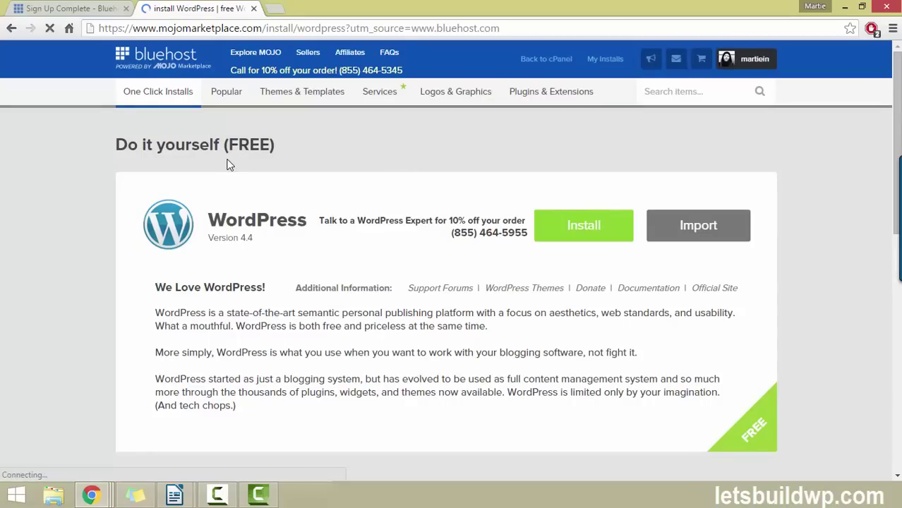
left_click(584, 236)
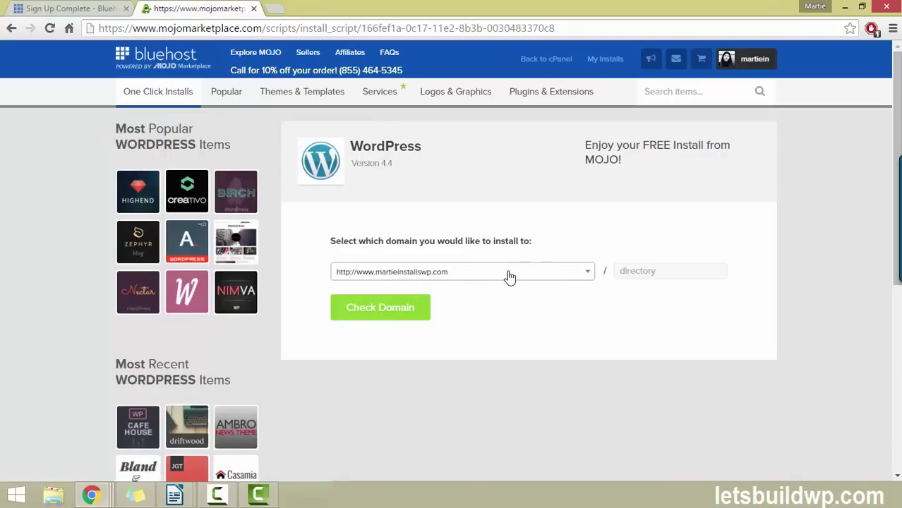
left_click(679, 271)
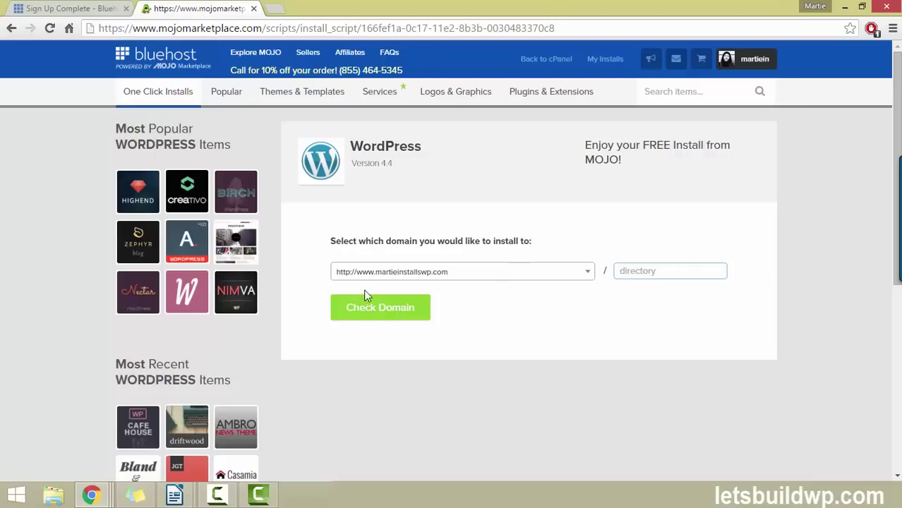
left_click(379, 311)
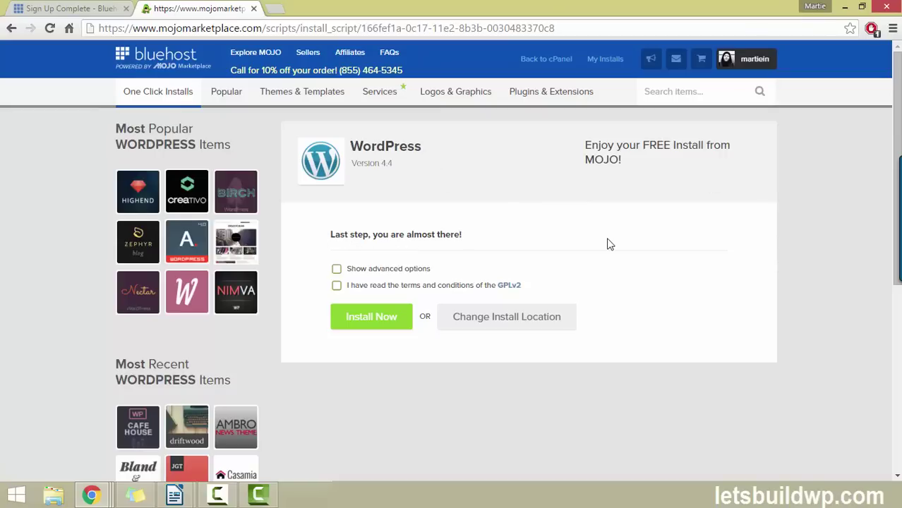
In the advanced settings, replace the default site title with 'Martie'
left_click(337, 270)
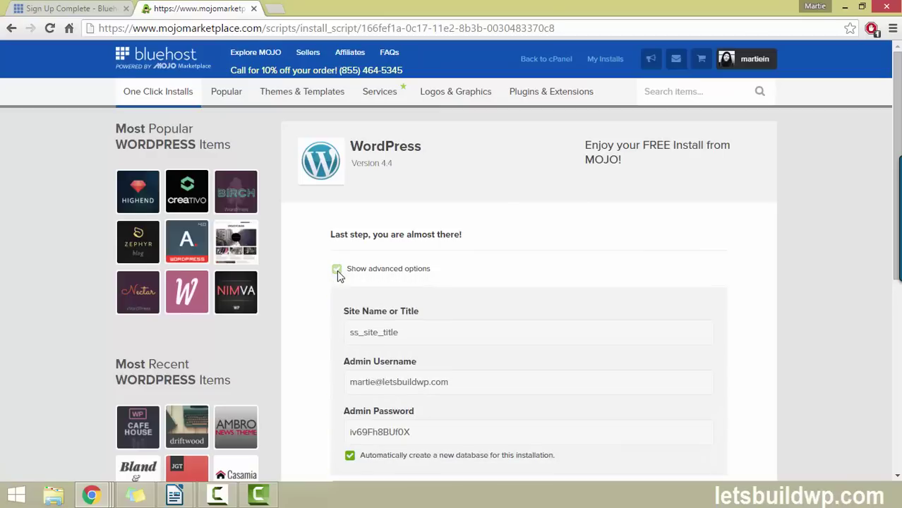
scroll(313, 243, "down", 1)
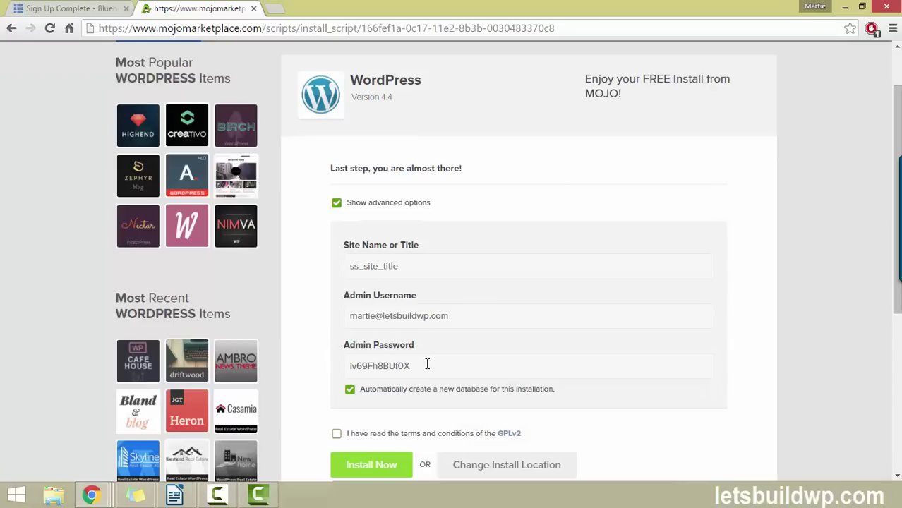
left_click_drag(430, 369, 317, 366)
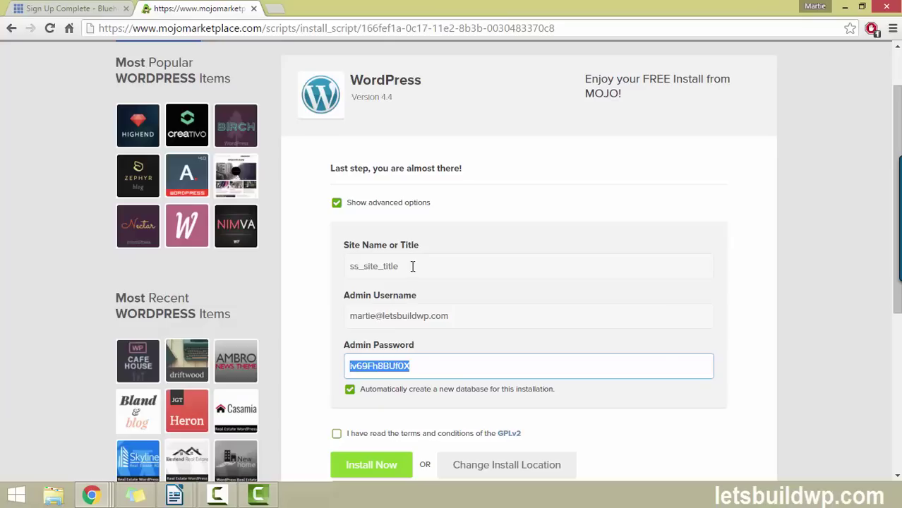
left_click_drag(413, 266, 329, 268)
key("BackSpace")
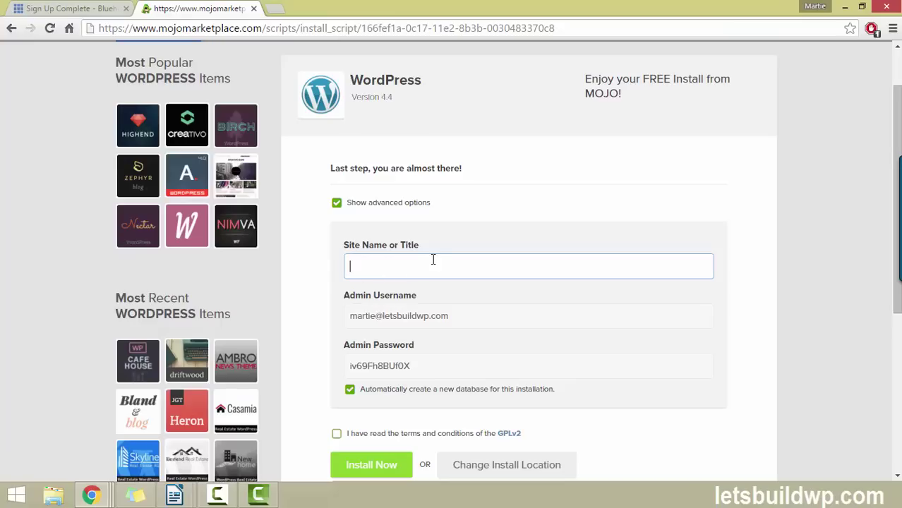
left_click_drag(422, 368, 338, 367)
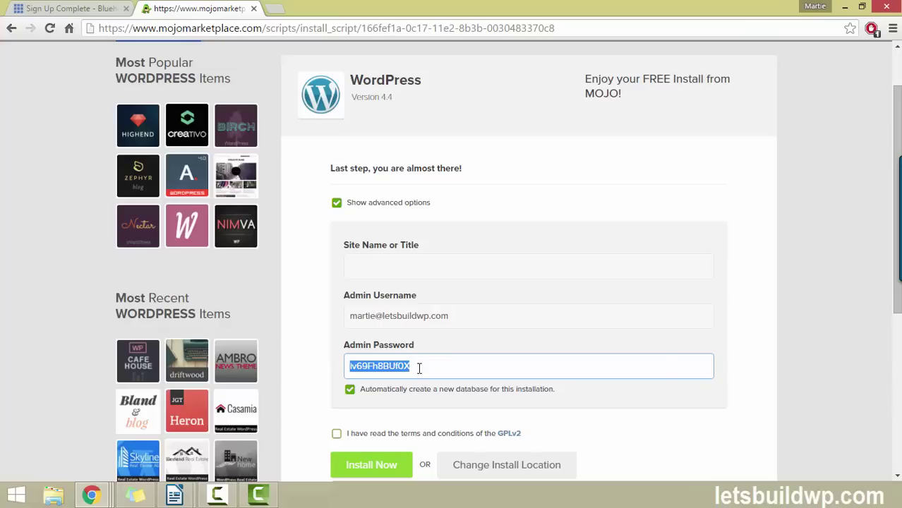
left_click(431, 262)
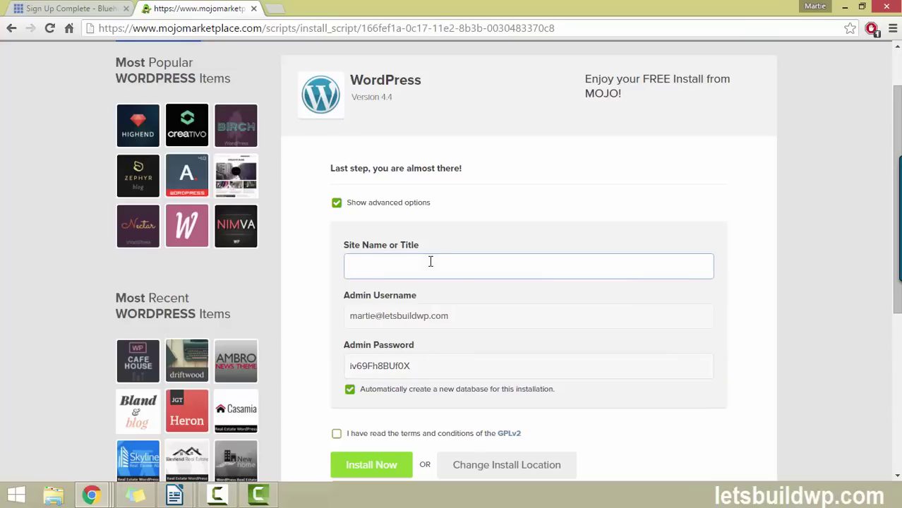
type("Martie")
Replace the generated admin password, accept the GPLv2 terms and start the installation
left_click_drag(417, 369, 332, 358)
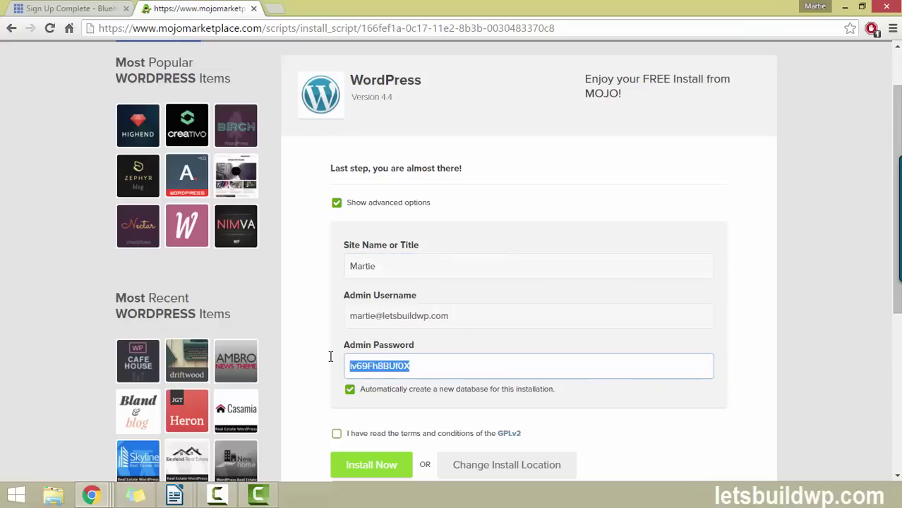
key("BackSpace")
type("MyNewPassword")
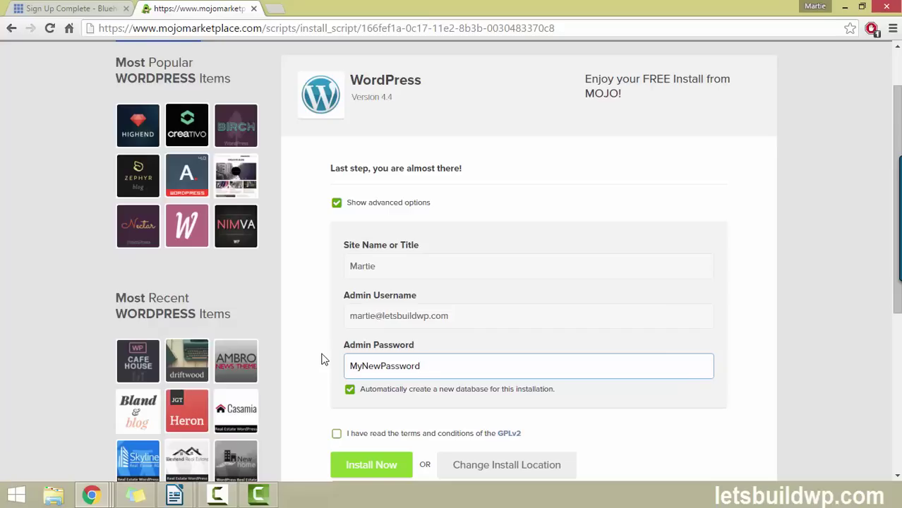
left_click(349, 391)
left_click(336, 434)
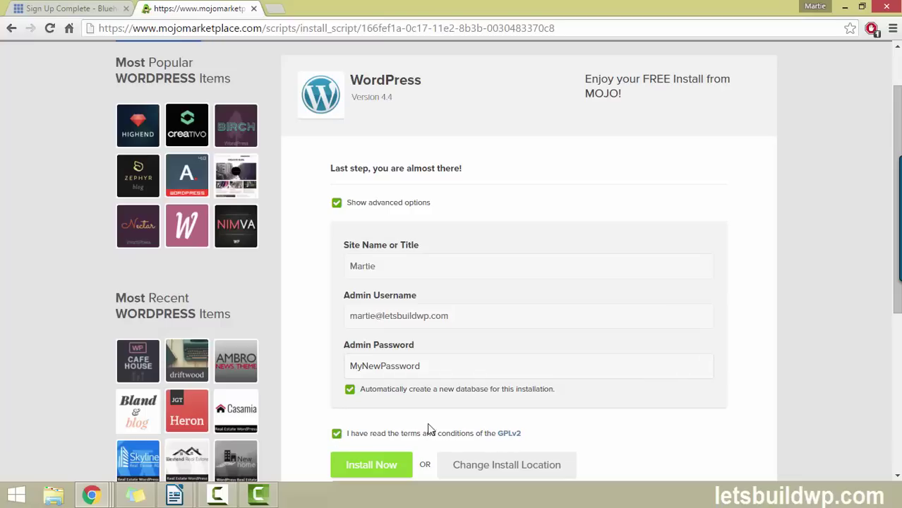
scroll(459, 466, "down", 1)
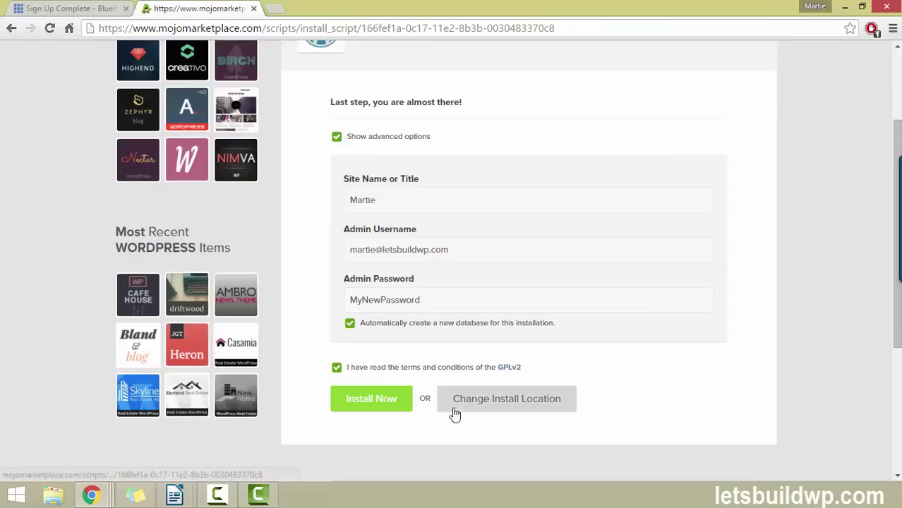
left_click(365, 405)
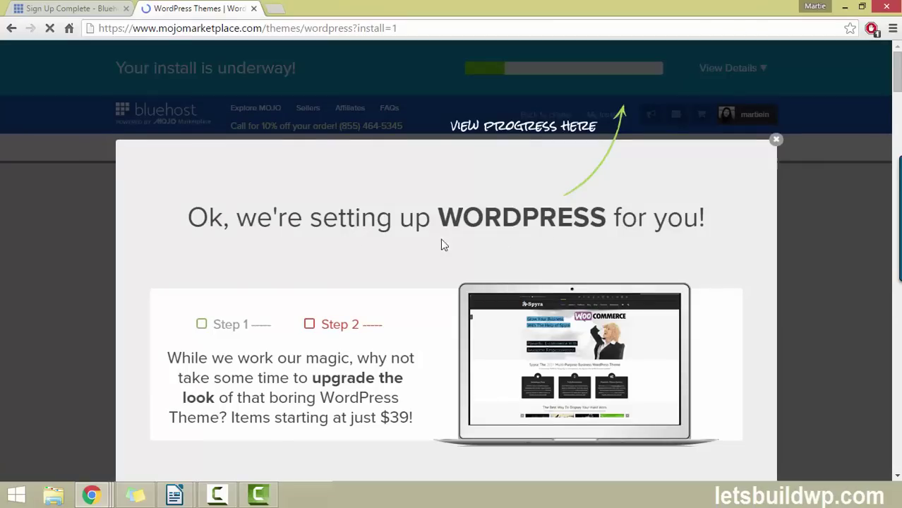
Dismiss the finished setup overlay, show the completed-install notification, and open its credentials
left_click(775, 142)
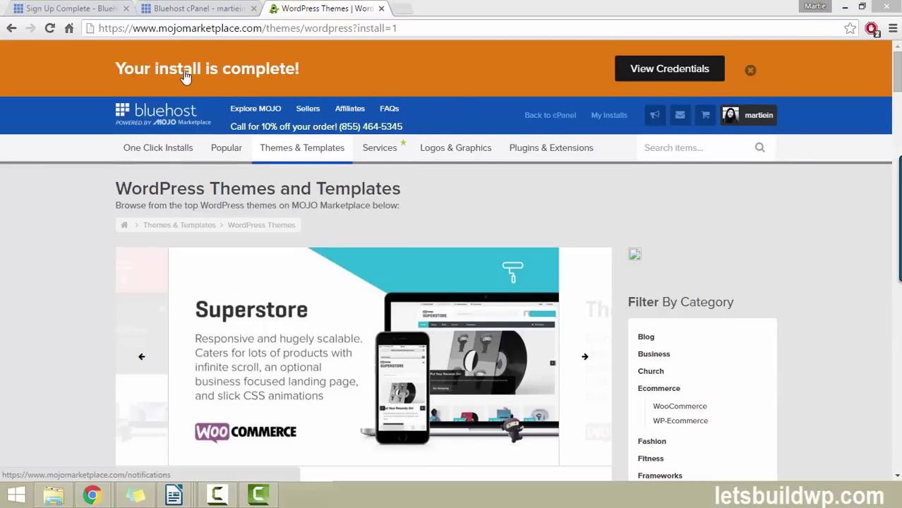
left_click(642, 75)
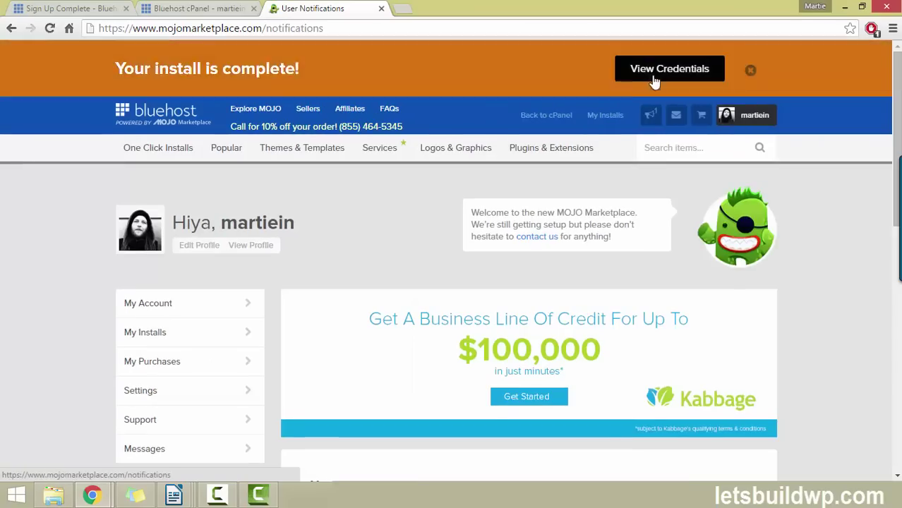
scroll(636, 82, "down", 3)
scroll(635, 86, "down", 2)
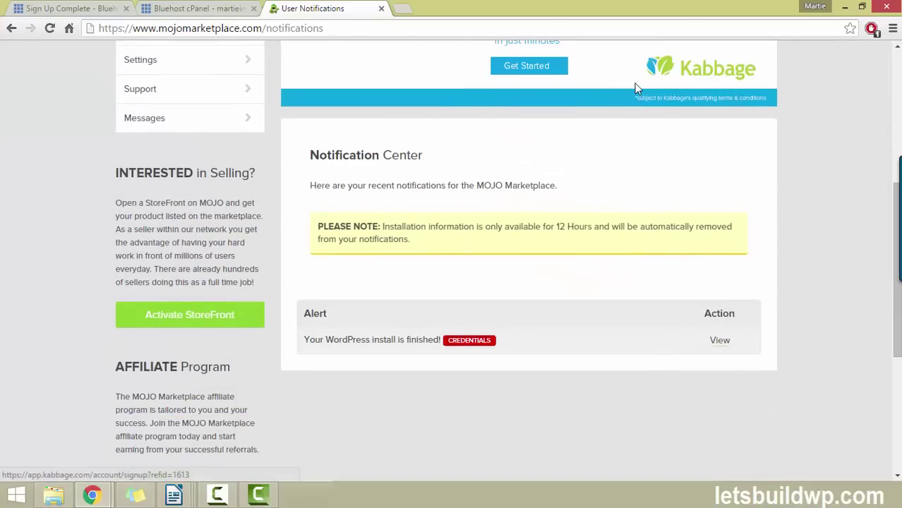
left_click(720, 342)
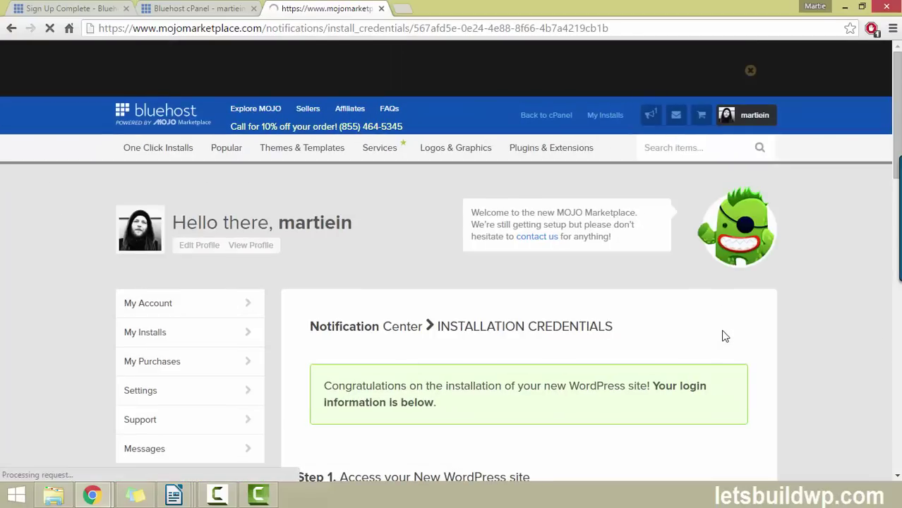
Open the new site's Admin URL login page, then go back to the credentials page
scroll(628, 164, "down", 3)
scroll(628, 164, "down", 1)
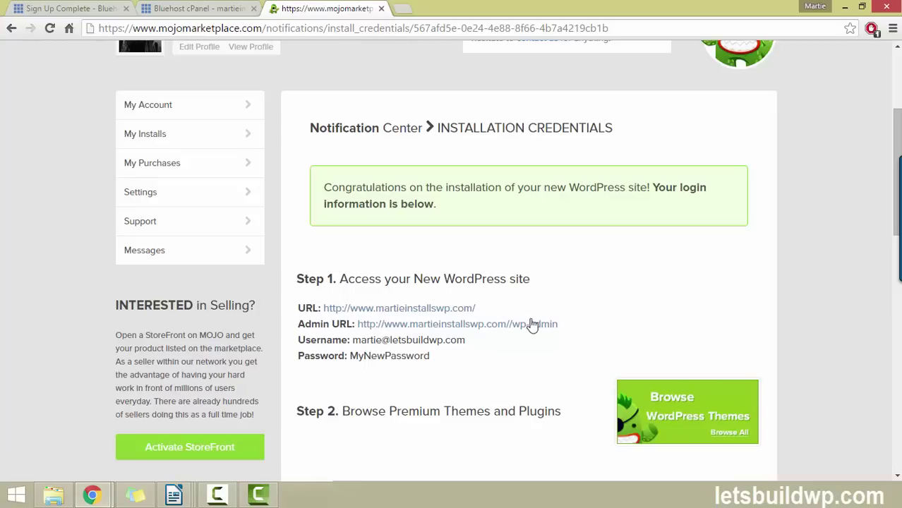
left_click(528, 330)
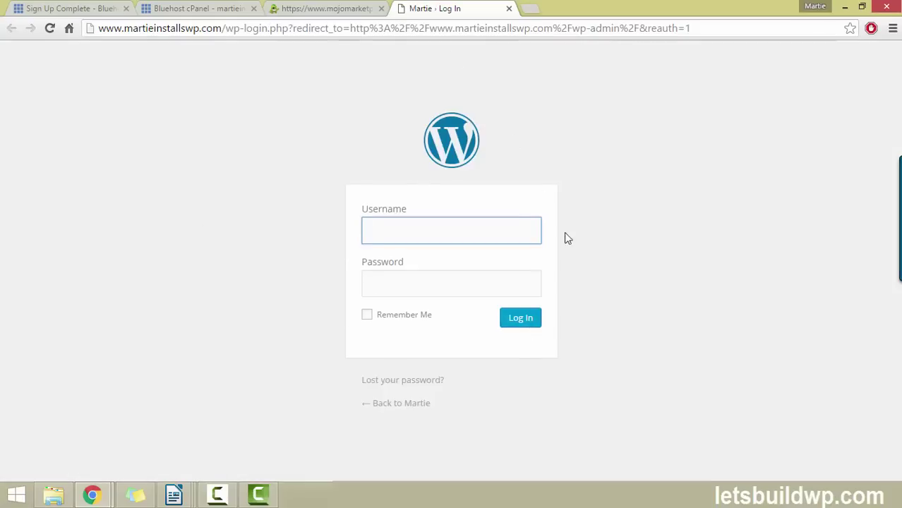
left_click(324, 8)
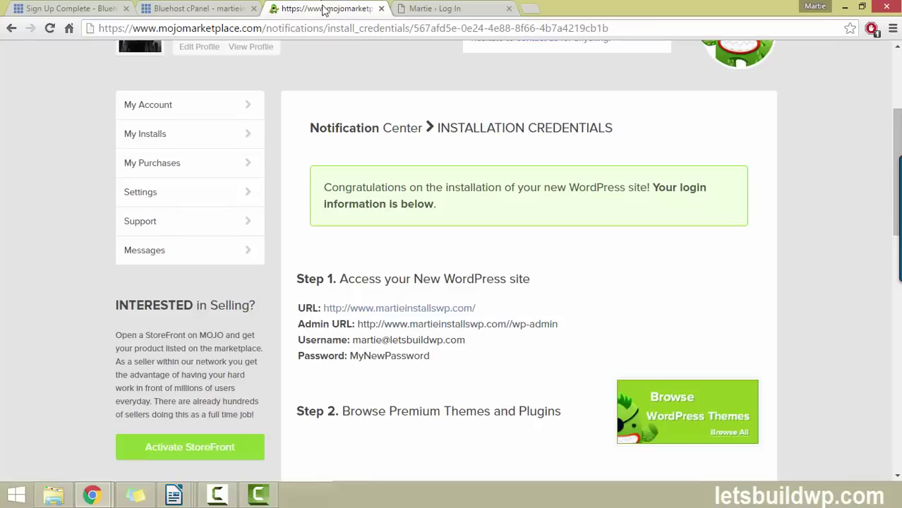
Copy the admin username from the credentials into the WordPress login Username field
left_click_drag(474, 341, 350, 340)
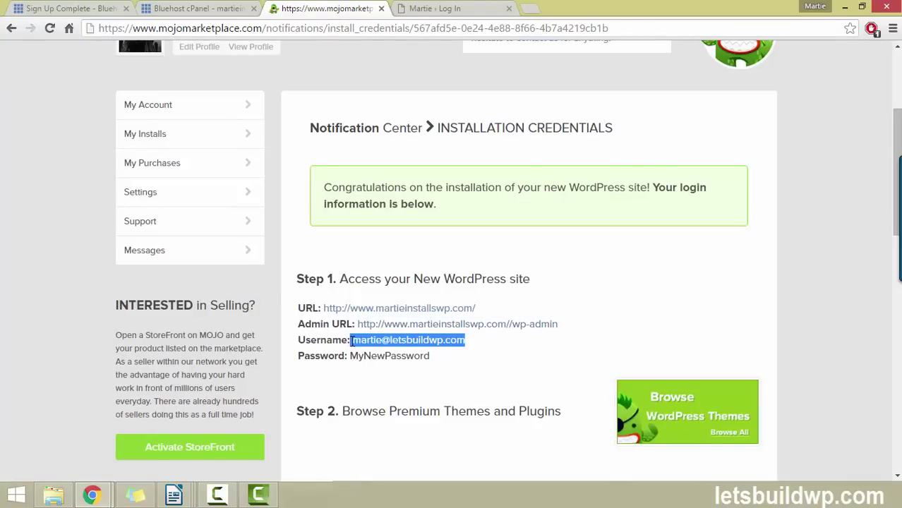
right_click(354, 342)
left_click(374, 350)
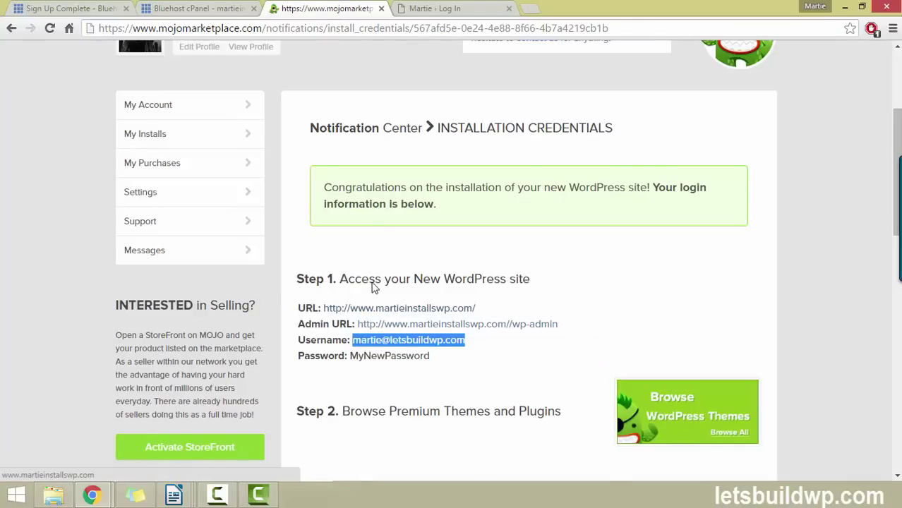
left_click(436, 8)
right_click(423, 230)
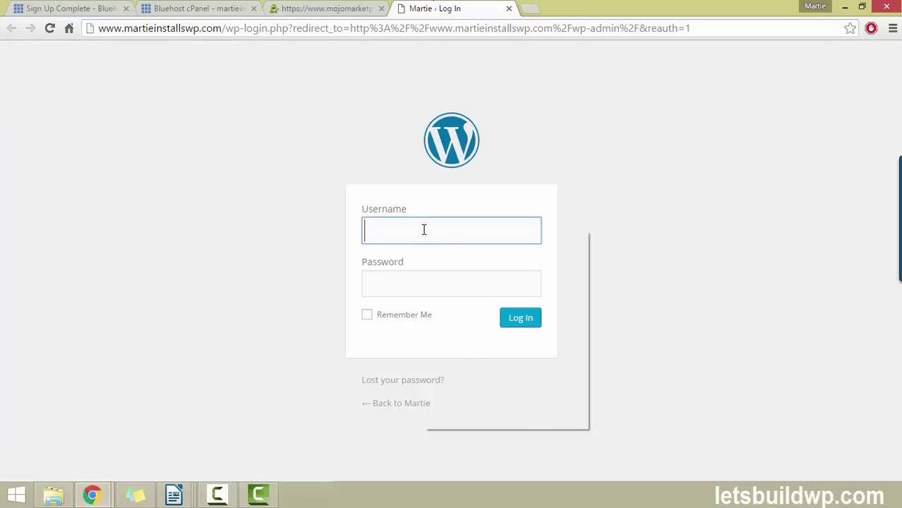
left_click(455, 308)
Copy the admin password into the Password field and log in to WordPress admin
left_click(349, 10)
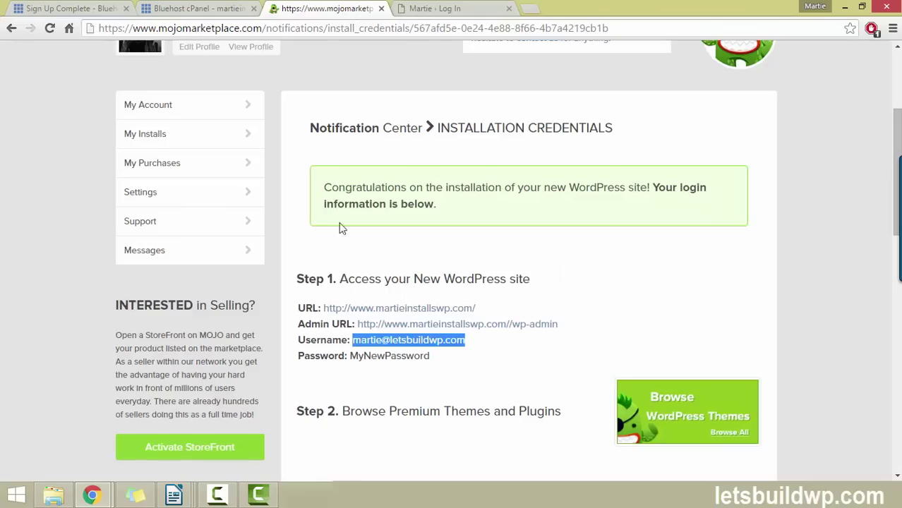
left_click_drag(431, 354, 349, 355)
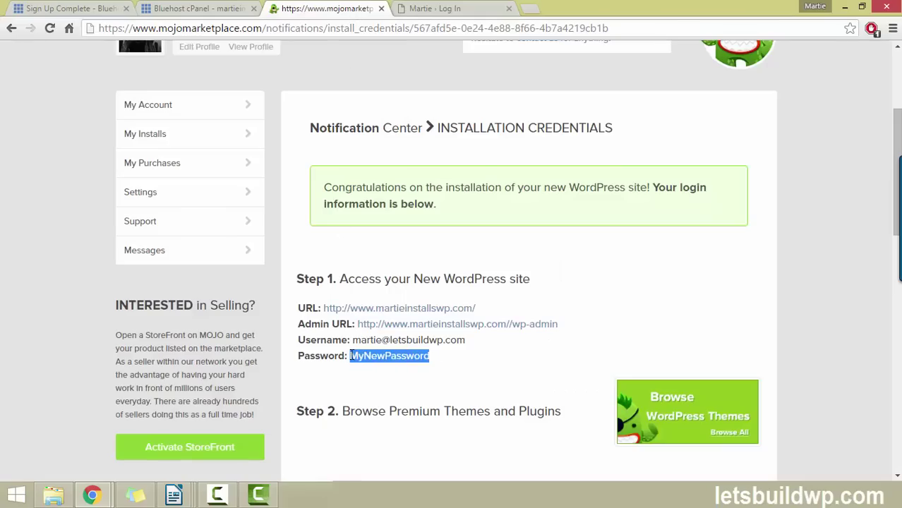
right_click(356, 355)
left_click(377, 363)
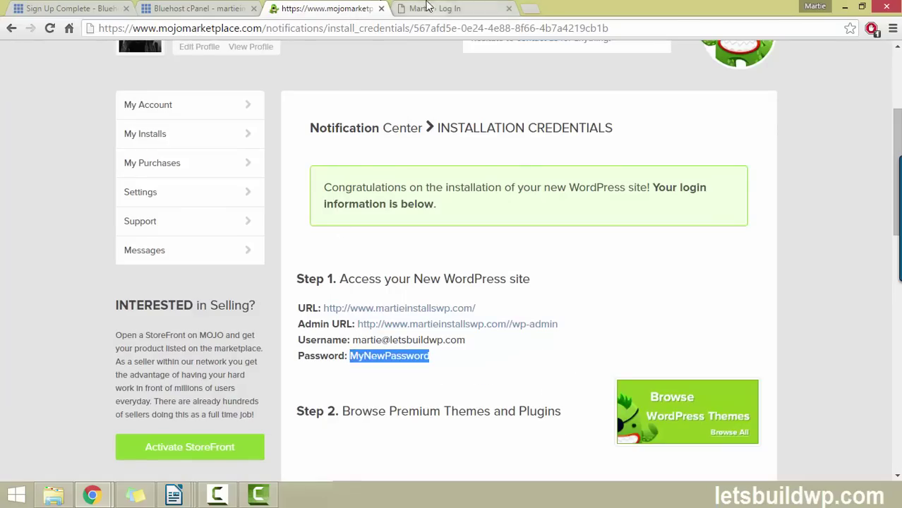
left_click(434, 7)
left_click(417, 281)
right_click(416, 283)
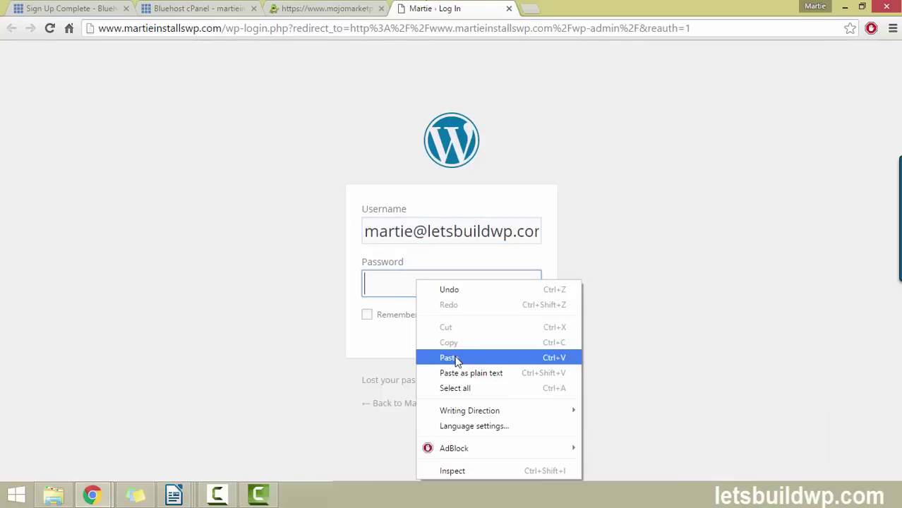
left_click(456, 357)
left_click(516, 325)
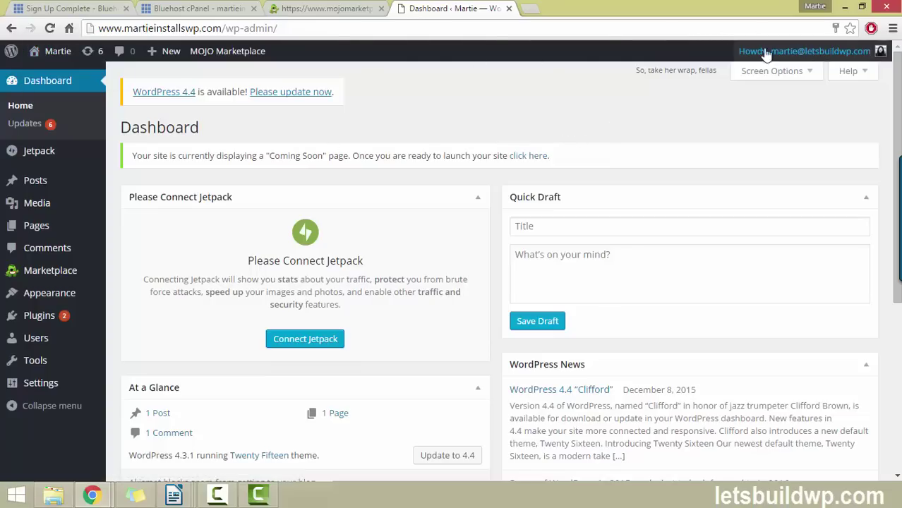
Visit the site's Hello world! post, return to the Dashboard, then minimize Chrome
left_click(55, 56)
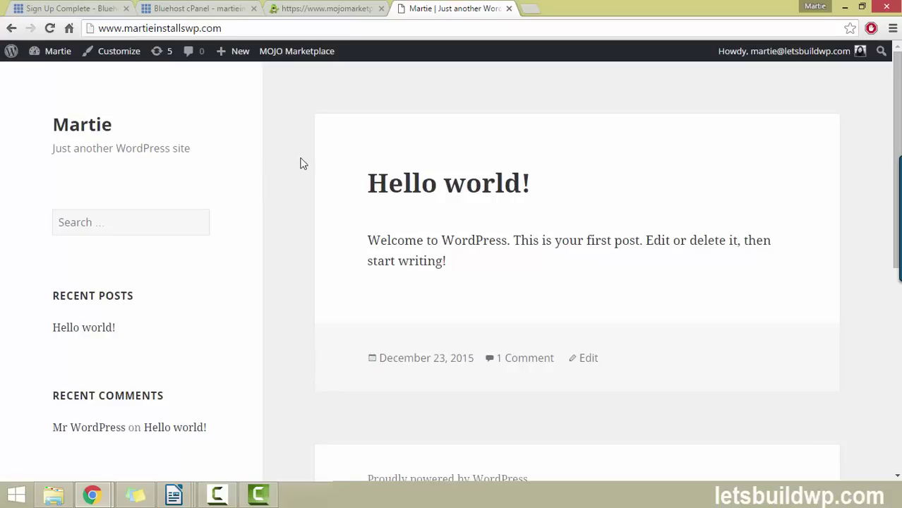
mouse_move(896, 103)
left_mouse_down()
mouse_move(898, 250)
mouse_move(895, 97)
left_mouse_up()
left_click(57, 55)
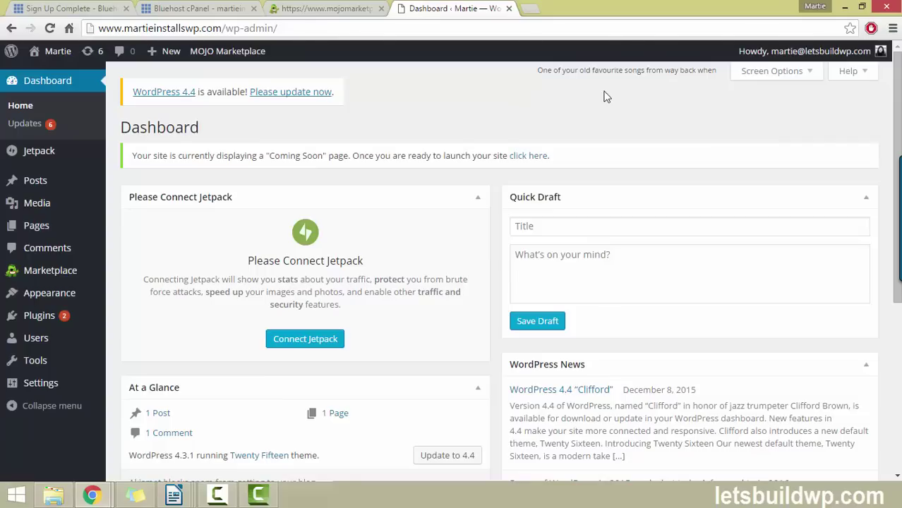
left_click(845, 6)
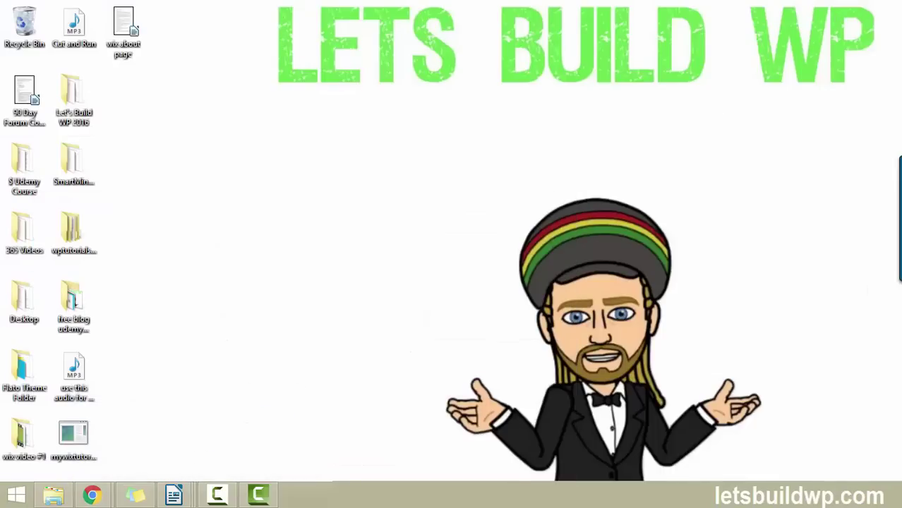